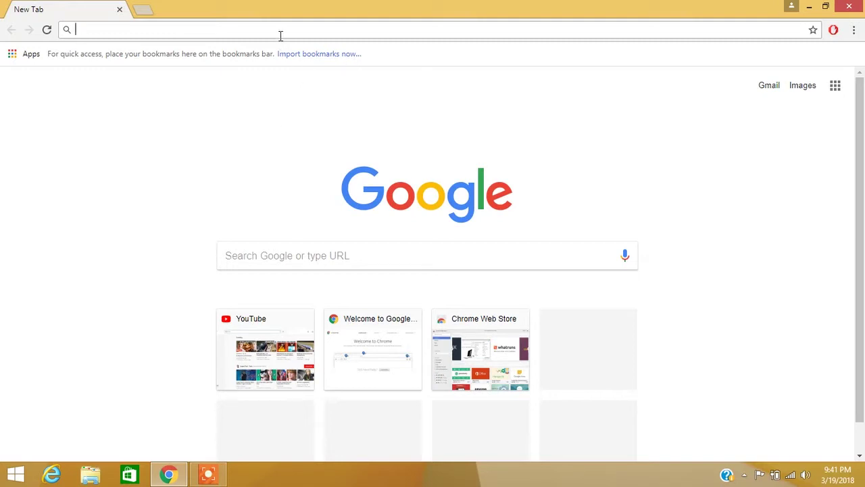
# Step: Search Google for 'hp drivers' to show its web results
pyautogui.write('hp drivers')
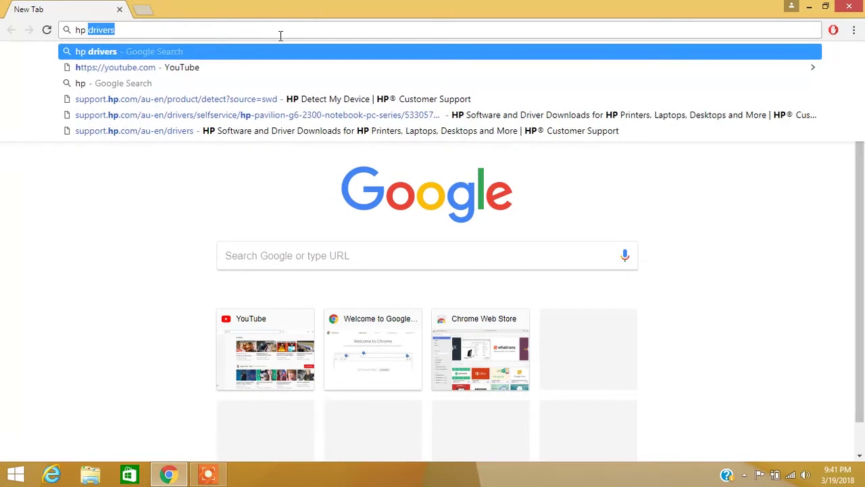
pyautogui.press('Return')
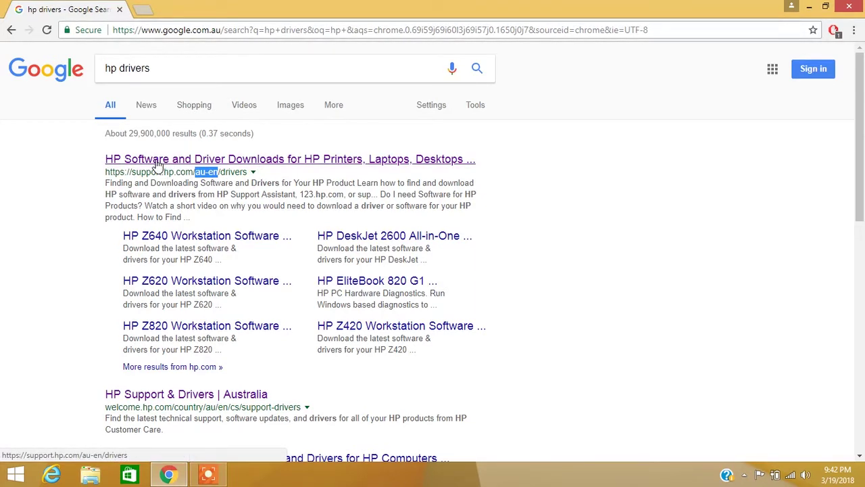
# Step: Open HP Software and Driver Downloads, dismiss the vulnerabilities notice, and start Identify now
pyautogui.click(155, 161)
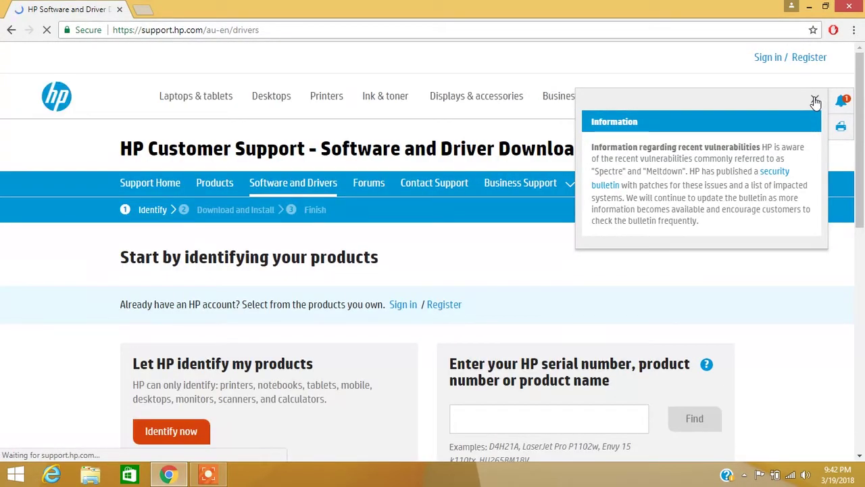
pyautogui.click(816, 102)
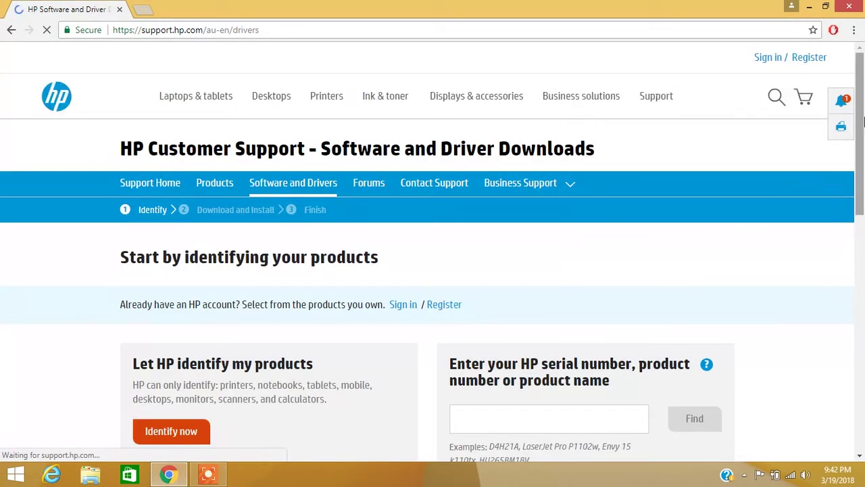
pyautogui.scroll(-3, 863, 222)
pyautogui.moveTo(864, 222); pyautogui.dragTo(864, 120)
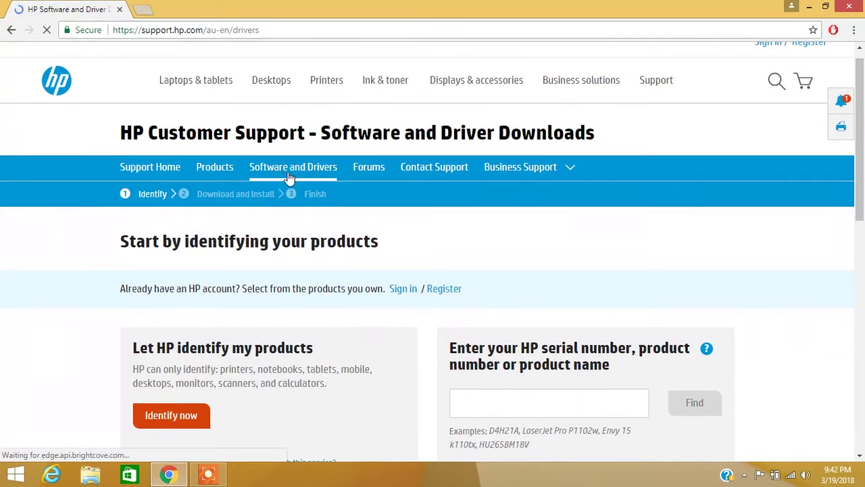
pyautogui.moveTo(863, 172); pyautogui.dragTo(863, 250)
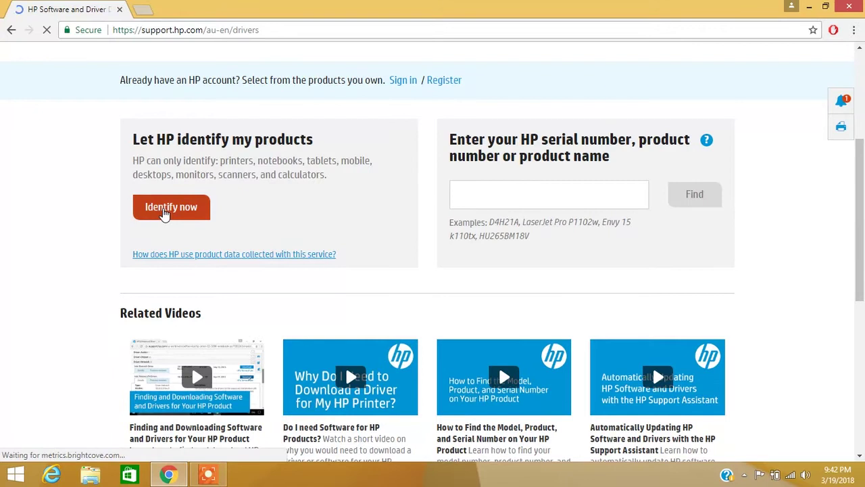
pyautogui.click(164, 212)
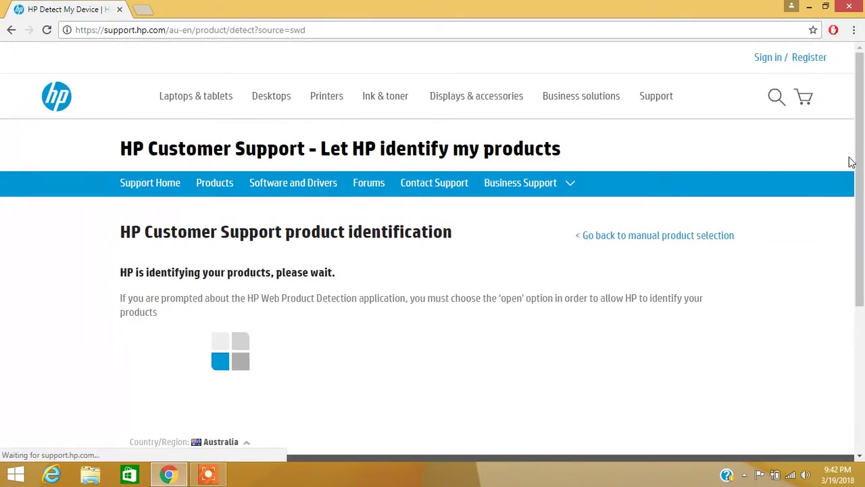
# Step: Allow HP Web Products Detection to run so the Pavilion g6-2322tx is identified
pyautogui.scroll(-1, 863, 196)
pyautogui.scroll(-1, 863, 196)
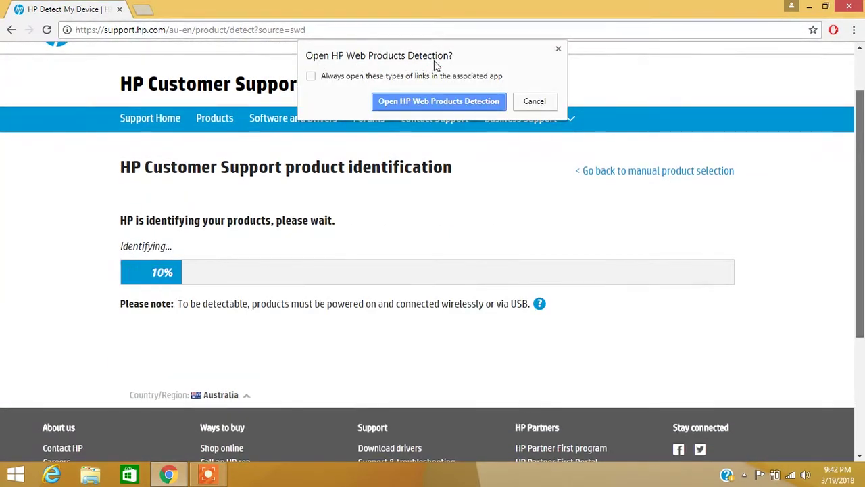
pyautogui.click(425, 99)
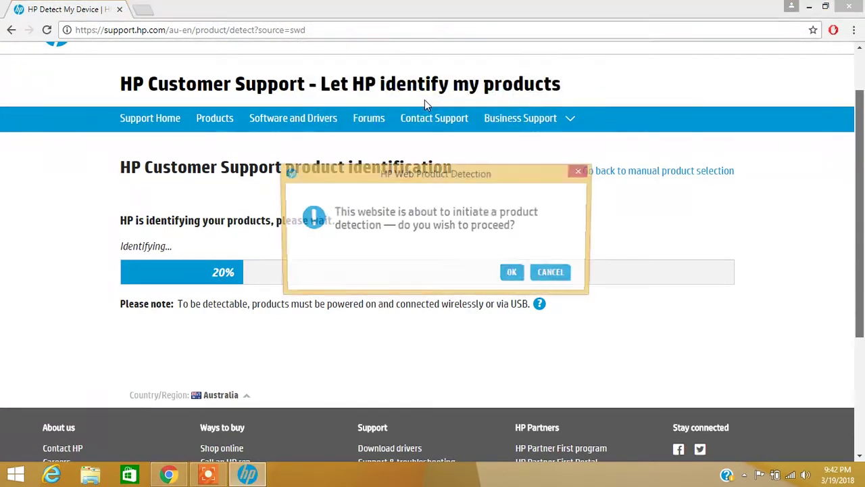
pyautogui.click(514, 274)
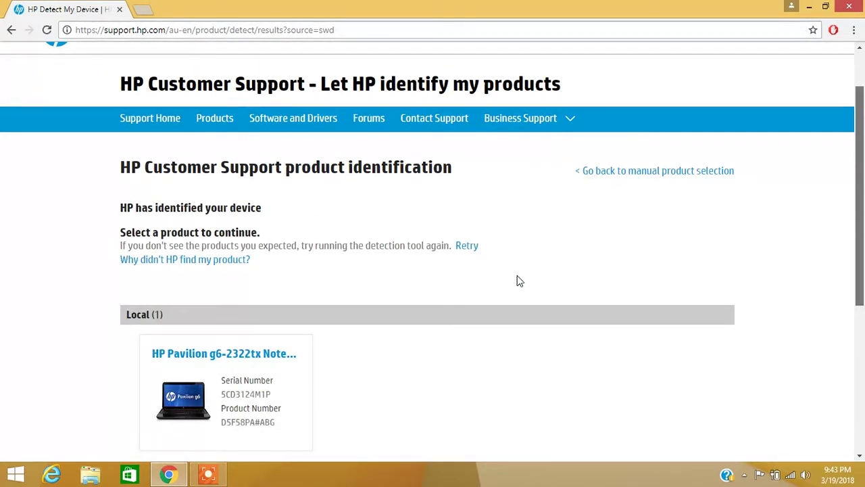
# Step: Review the detection results, then go back to the Software and Driver Downloads page
pyautogui.scroll(-2, 863, 254)
pyautogui.scroll(2, 862, 254)
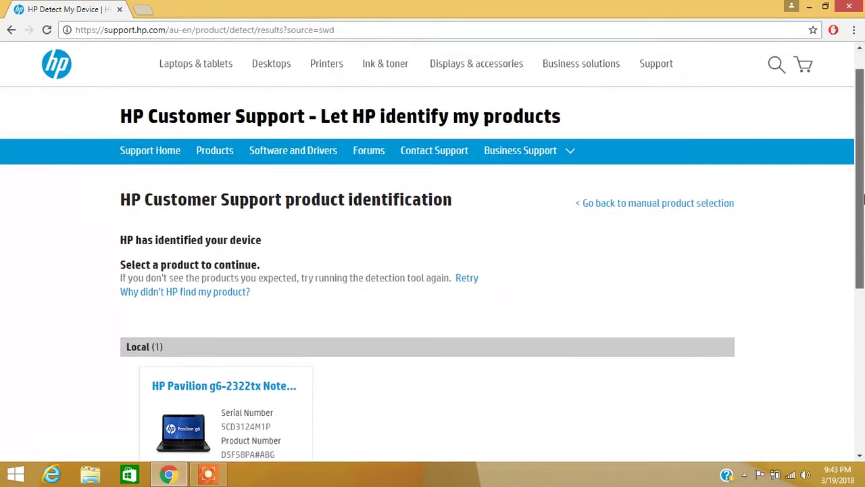
pyautogui.scroll(-2, 863, 254)
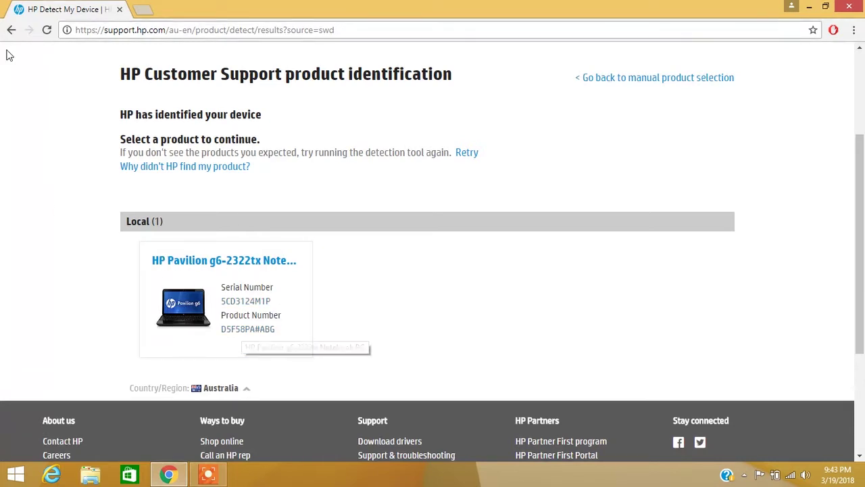
pyautogui.click(11, 30)
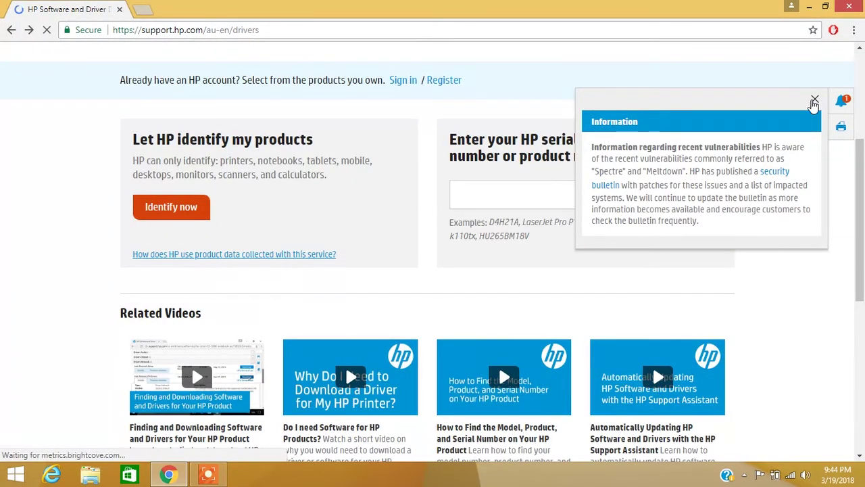
# Step: Dismiss the notice, rerun Identify now, and open the HP Pavilion g6-2322tx drivers page
pyautogui.click(815, 99)
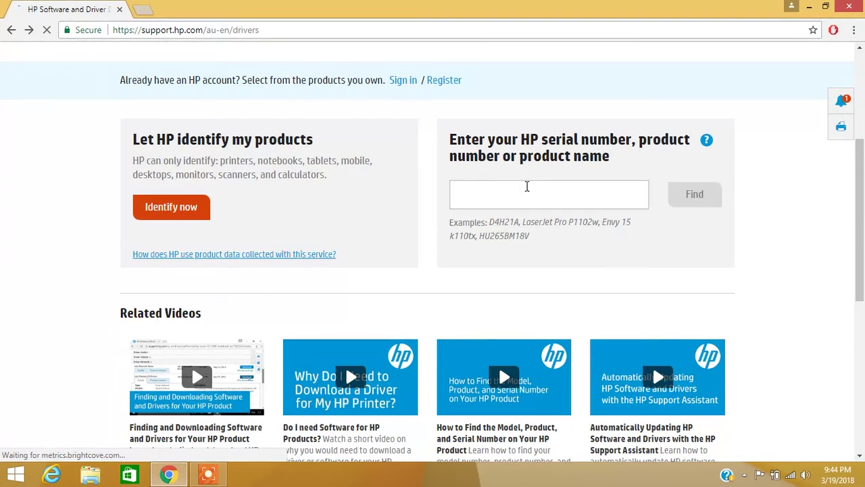
pyautogui.click(478, 194)
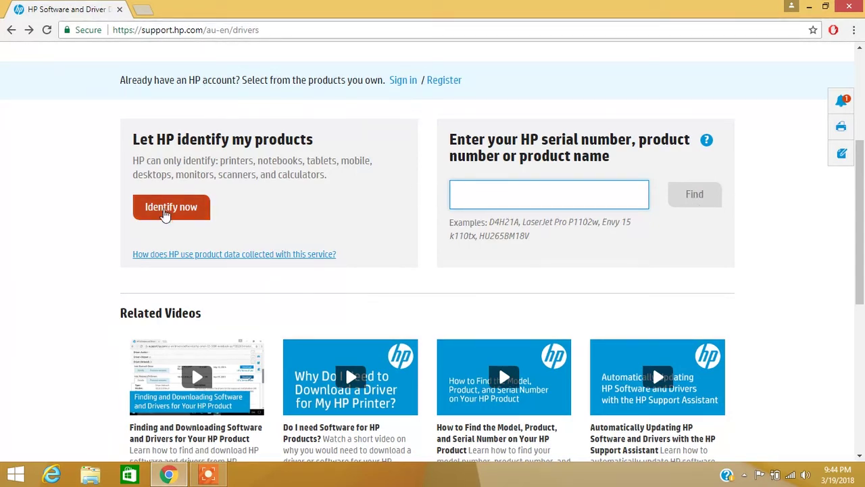
pyautogui.click(167, 215)
pyautogui.click(223, 260)
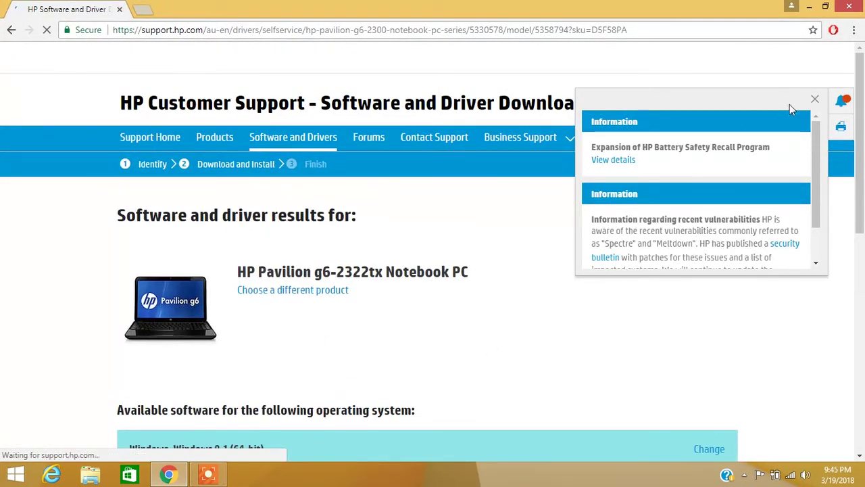
# Step: Dismiss notifications, scroll to the Windows 8.1 (64-bit) driver categories, and expand Driver-Network
pyautogui.click(815, 98)
pyautogui.scroll(-2, 814, 99)
pyautogui.moveTo(240, 158); pyautogui.dragTo(402, 150)
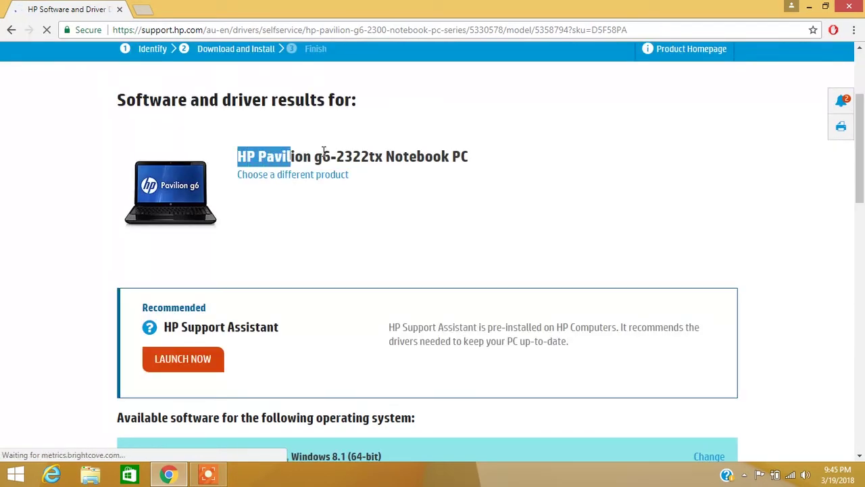
pyautogui.click(511, 164)
pyautogui.moveTo(863, 220); pyautogui.dragTo(863, 241)
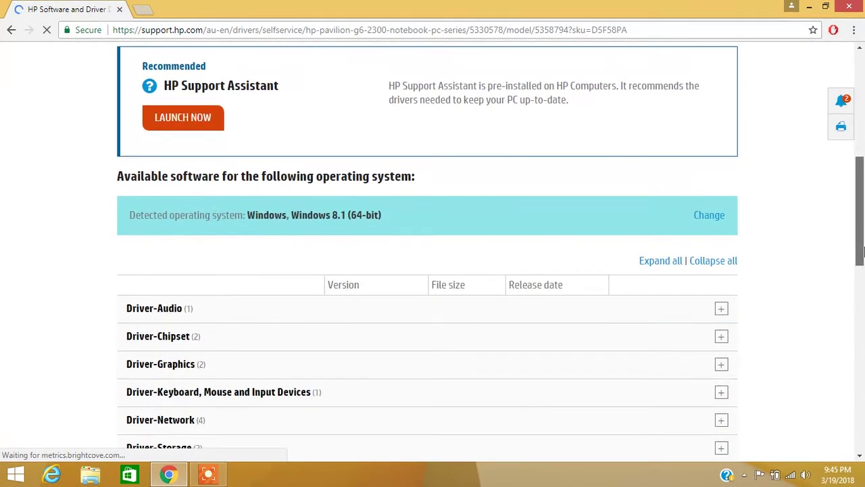
pyautogui.scroll(-1, 389, 186)
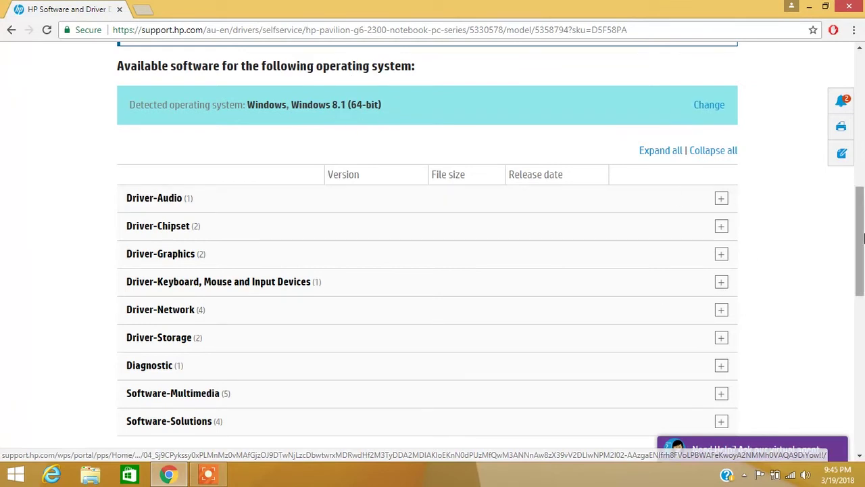
pyautogui.scroll(-1, 862, 237)
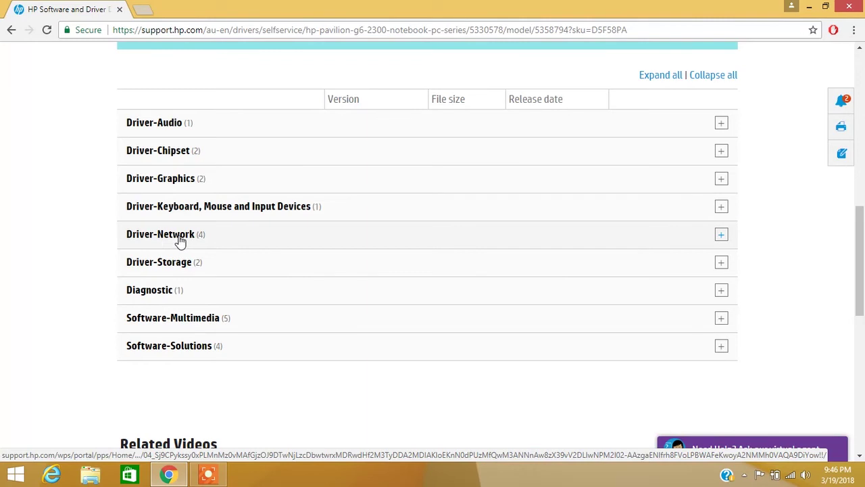
pyautogui.click(180, 240)
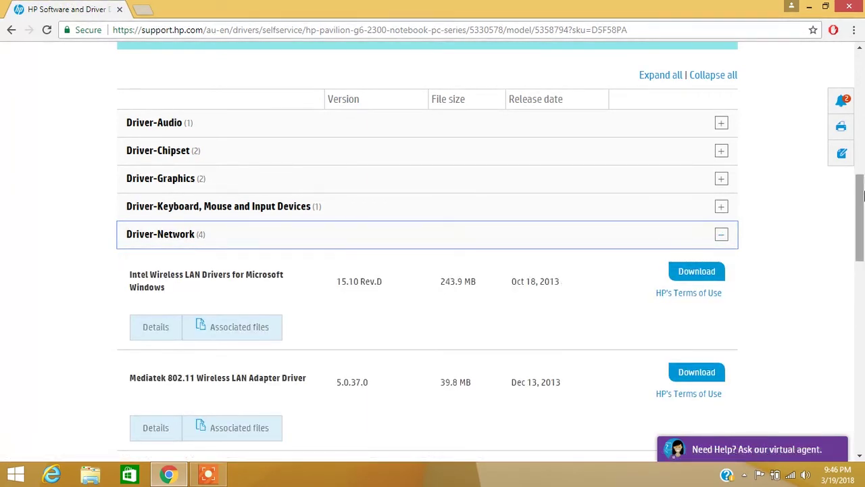
# Step: Scroll through the Driver-Network wireless LAN drivers, then expand Driver-Audio
pyautogui.scroll(-3, 417, 227)
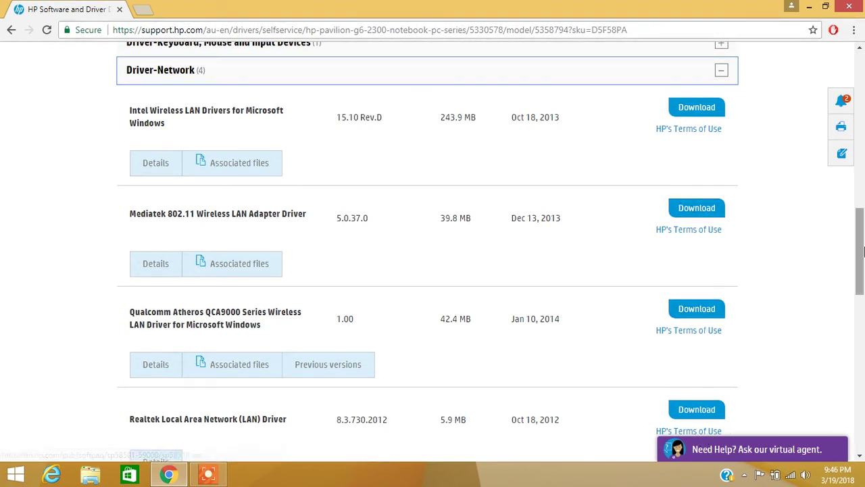
pyautogui.moveTo(862, 251); pyautogui.dragTo(862, 197)
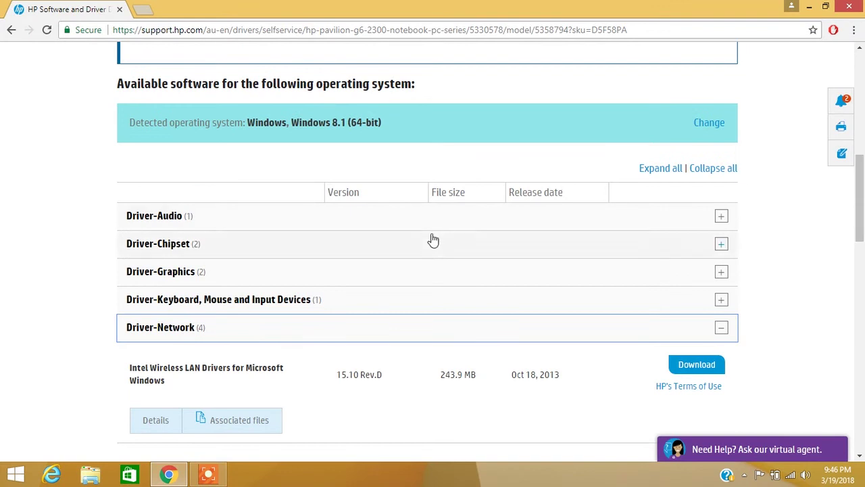
pyautogui.click(174, 223)
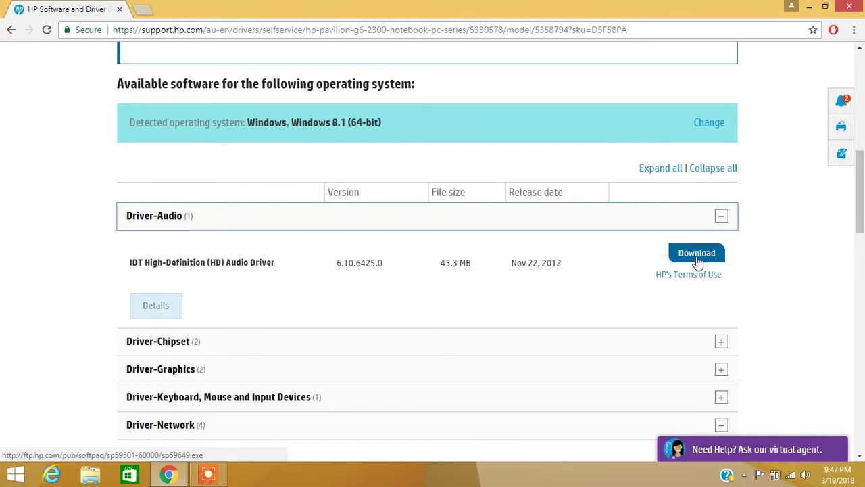
# Step: Scroll to view the IDT audio driver and the Intel and Mediatek wireless drivers
pyautogui.moveTo(862, 208)
pyautogui.mouseDown()
pyautogui.moveTo(862, 260)
pyautogui.moveTo(862, 232)
pyautogui.mouseUp()
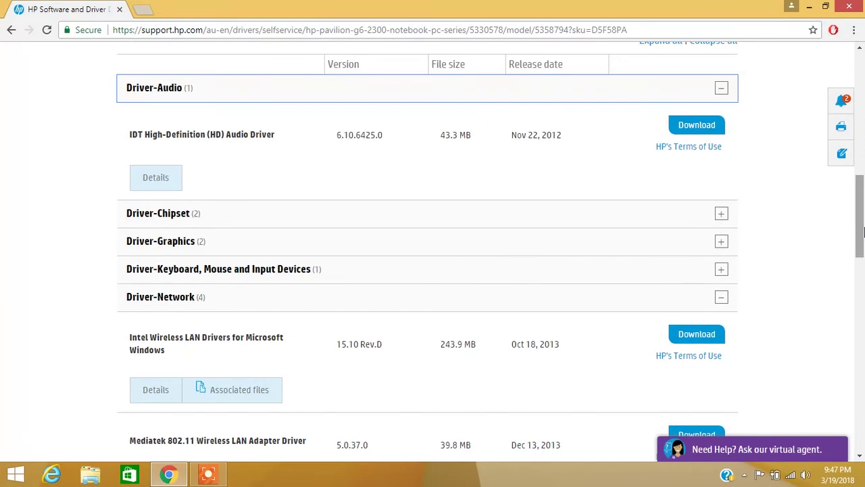
pyautogui.moveTo(863, 232)
pyautogui.mouseDown()
pyautogui.moveTo(862, 272)
pyautogui.moveTo(862, 250)
pyautogui.mouseUp()
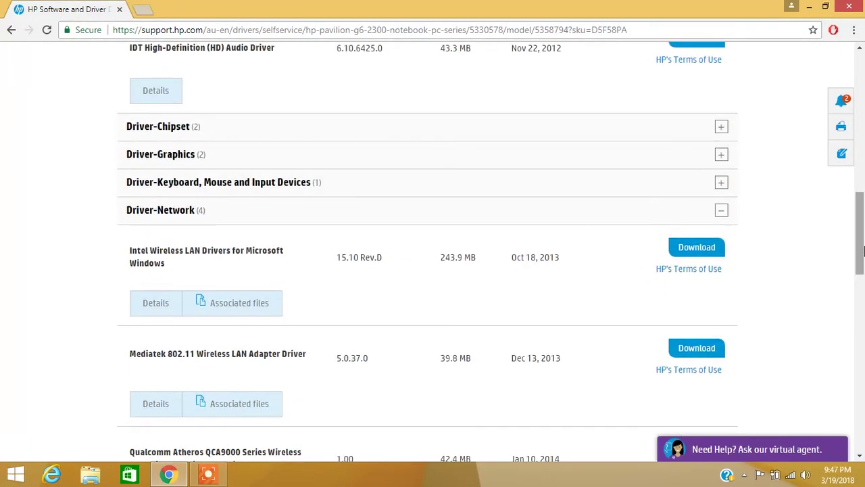